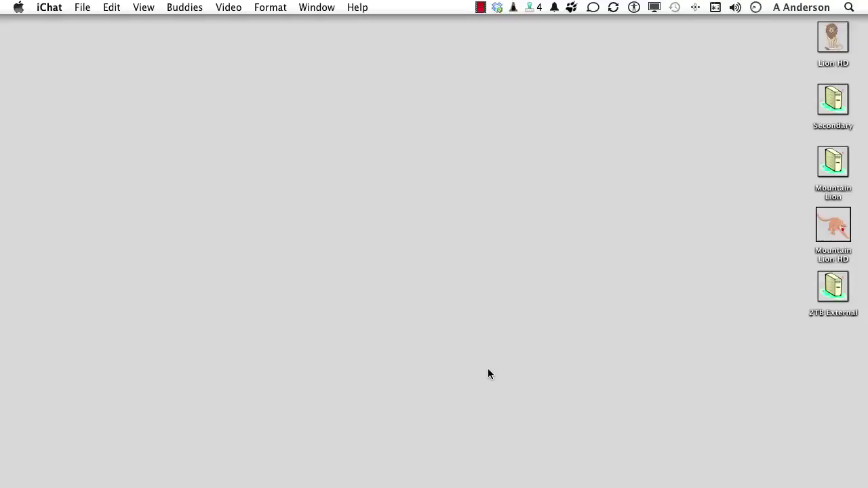
- Launch Adobe Elements 11 Organizer from the macOS Dock
{"action": "mouse_move", "coordinate": [364, 486]}
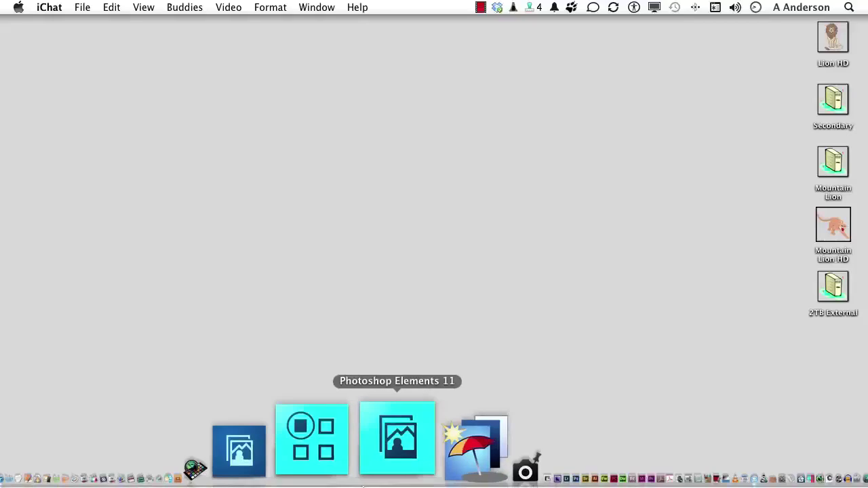
{"action": "left_click", "coordinate": [360, 481]}
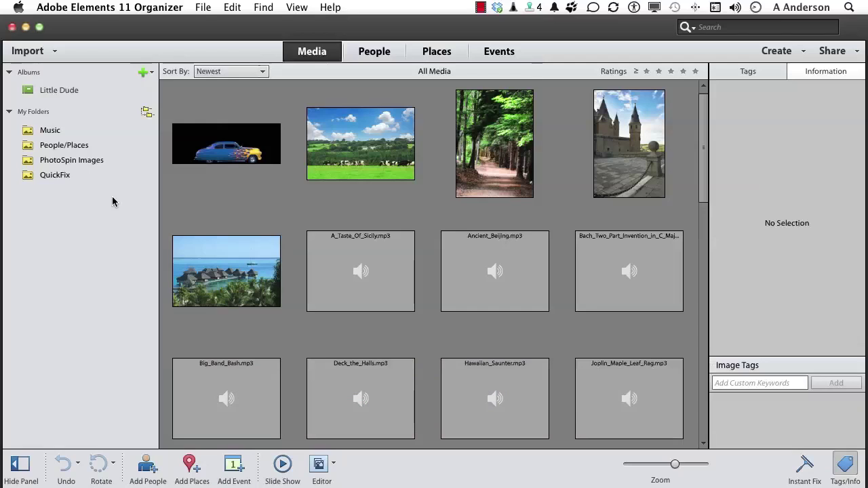
- Import the six photos from the Desktop's Selection folder with all six keyword tags
{"action": "left_click", "coordinate": [43, 54]}
{"action": "left_click", "coordinate": [61, 79]}
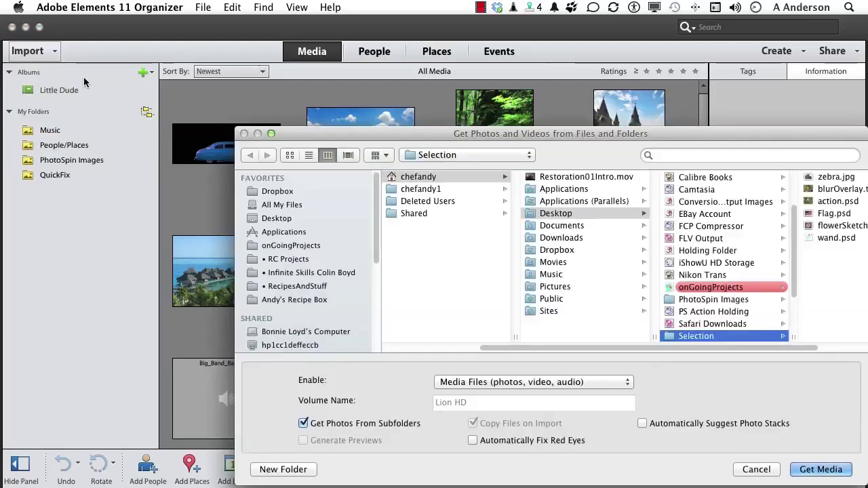
{"action": "left_click_drag", "start_coordinate": [329, 135], "coordinate": [202, 73]}
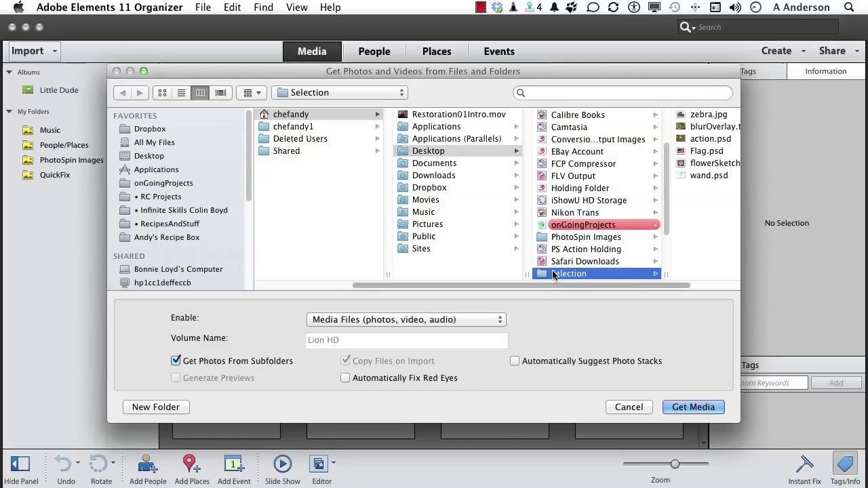
{"action": "scroll", "coordinate": [553, 274], "scroll_direction": "right", "scroll_amount": 3}
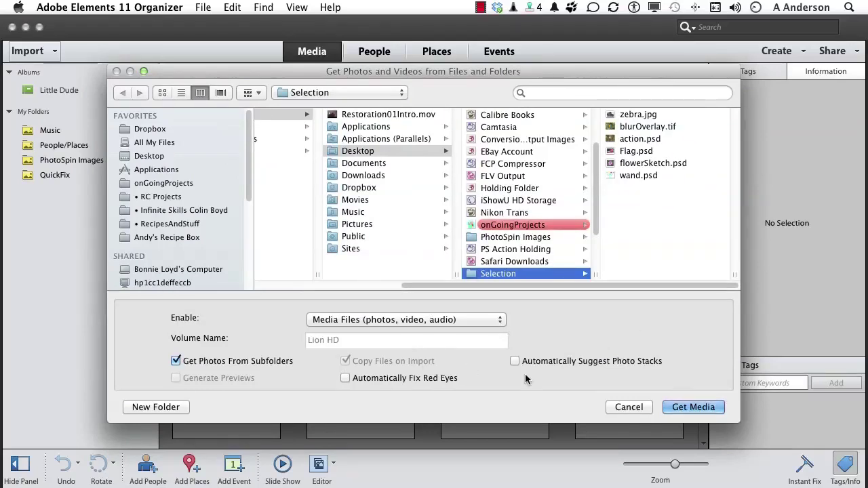
{"action": "left_click", "coordinate": [671, 408]}
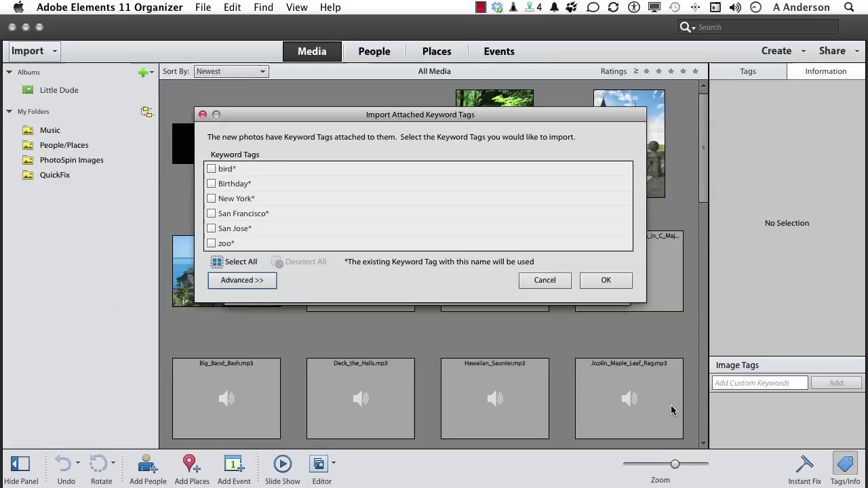
{"action": "left_click", "coordinate": [250, 263]}
{"action": "left_click", "coordinate": [604, 280]}
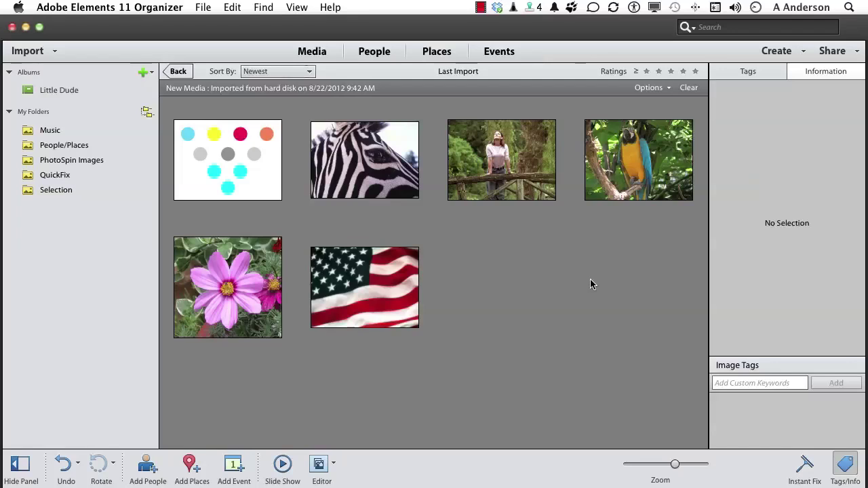
- Open flowerSketch.psd in the Photoshop Elements Editor and select the Magnetic Lasso tool
{"action": "right_click", "coordinate": [229, 285]}
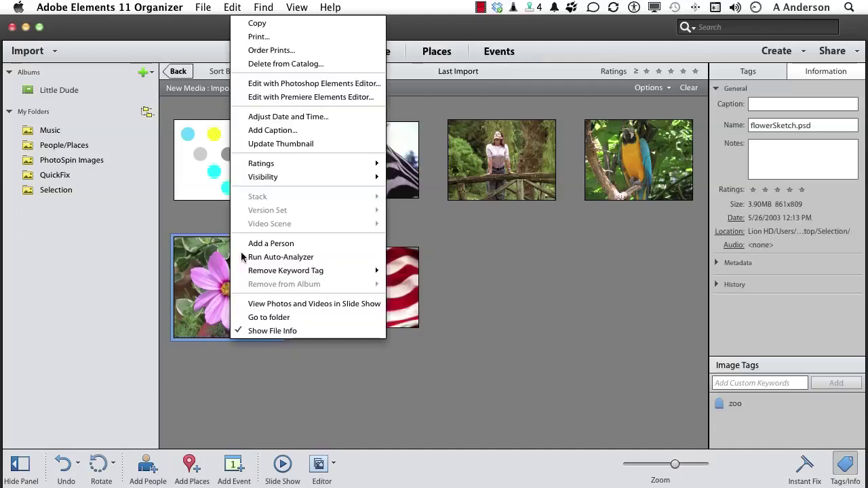
{"action": "left_click", "coordinate": [299, 83]}
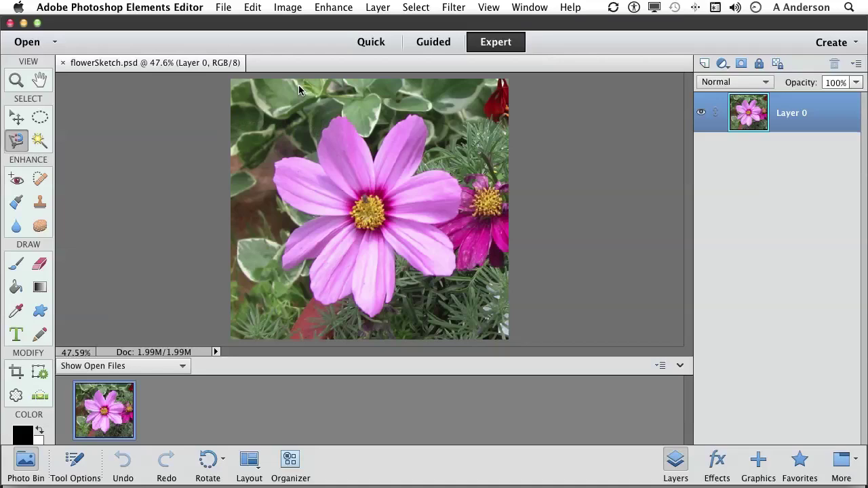
{"action": "left_click", "coordinate": [40, 117]}
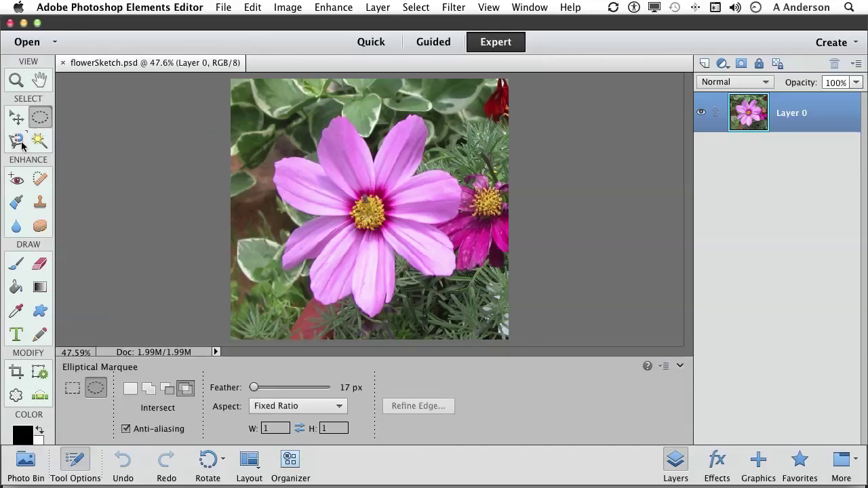
{"action": "left_click", "coordinate": [14, 142]}
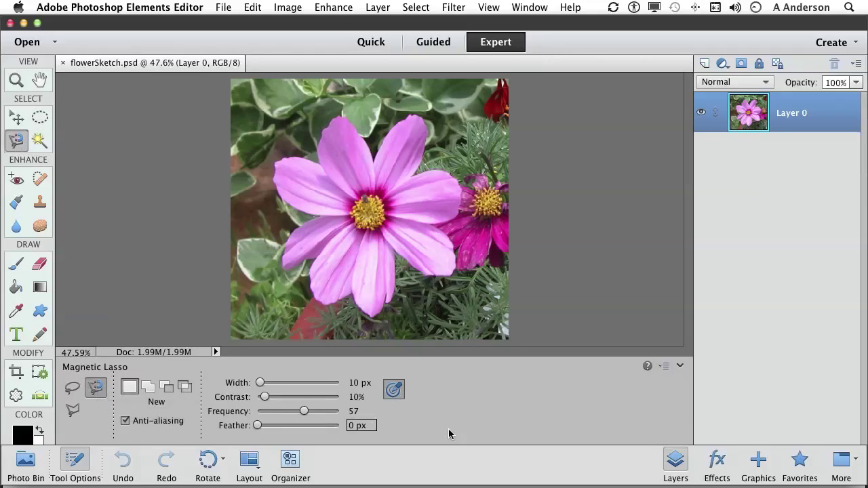
- Zoom to 100% on the upper petal gap, then return to the Magnetic Lasso
{"action": "left_click", "coordinate": [73, 461]}
{"action": "left_click", "coordinate": [73, 460]}
{"action": "left_click", "coordinate": [16, 79]}
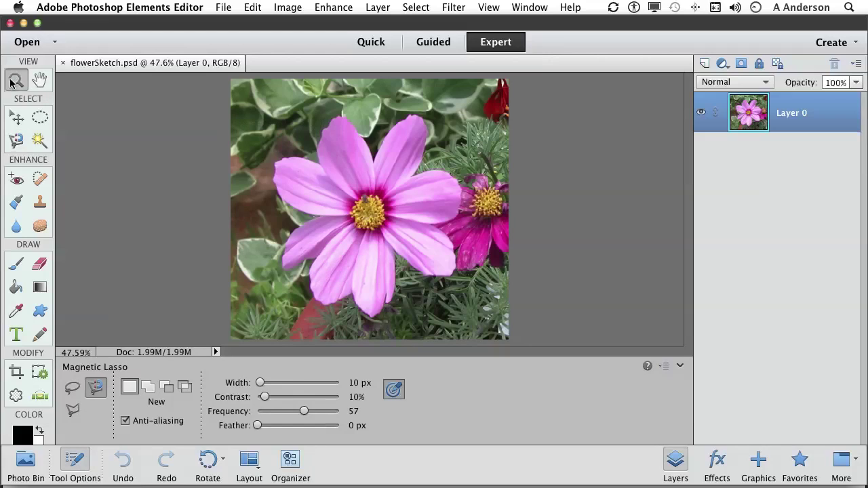
{"action": "left_click", "coordinate": [379, 177]}
{"action": "left_click", "coordinate": [366, 190]}
{"action": "left_click", "coordinate": [365, 193]}
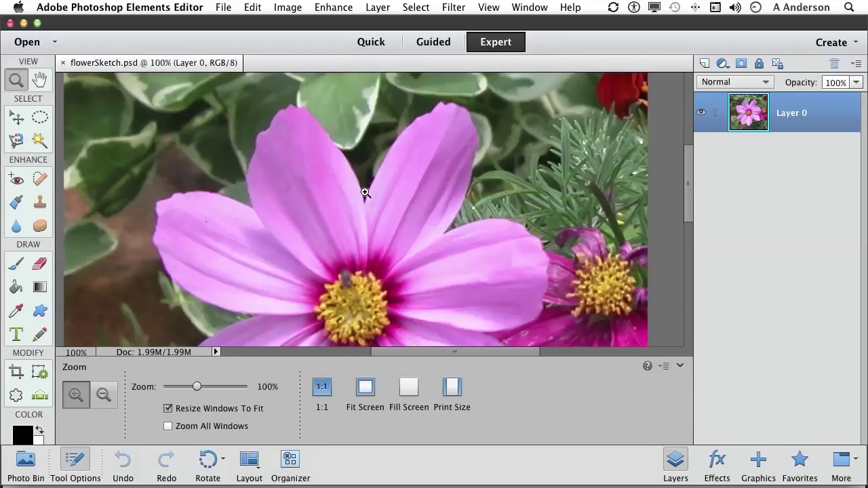
{"action": "left_click", "coordinate": [365, 193]}
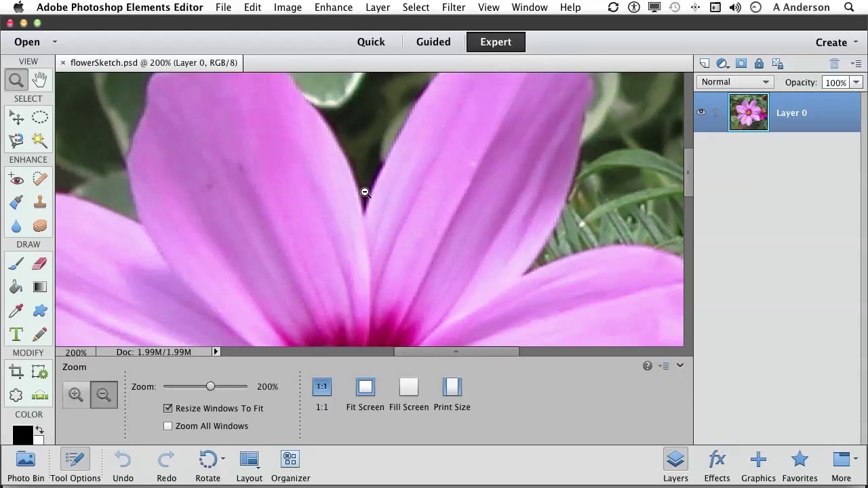
{"action": "left_click", "coordinate": [365, 193], "text": "alt"}
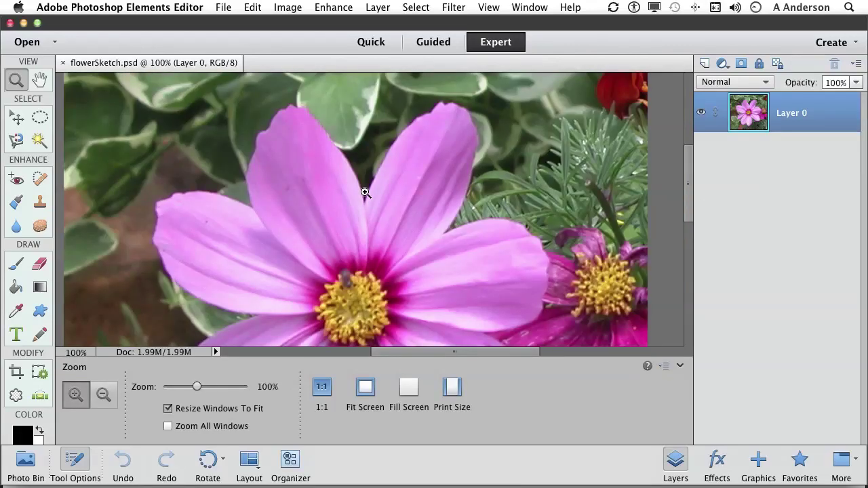
{"action": "left_click", "coordinate": [20, 141]}
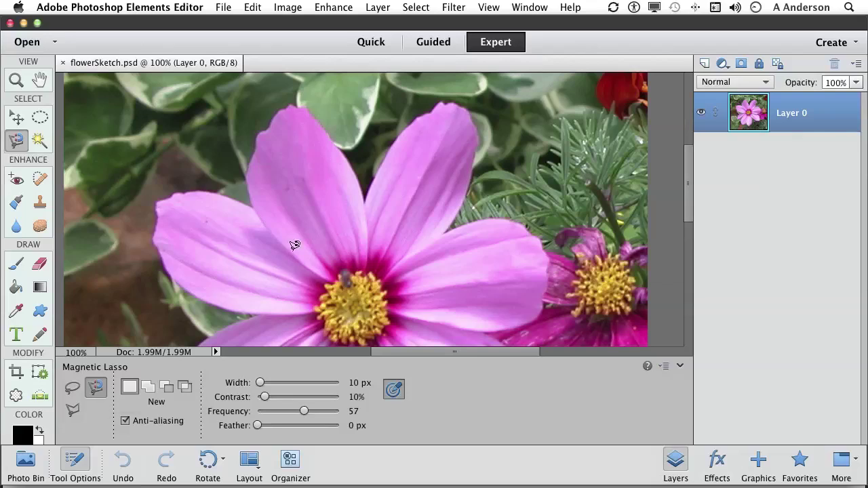
- Trace the dark gap between the upper petals, deleting stray anchors and pinning one at the notch
{"action": "left_click", "coordinate": [343, 156]}
{"action": "key", "text": "BackSpace"}
{"action": "left_click", "coordinate": [365, 196]}
{"action": "key", "text": "BackSpace"}
- Close the petal-gap trace into a selection, then deselect with Cmd+D
{"action": "double_click", "coordinate": [434, 157]}
{"action": "key", "text": "super+d"}
- Trace and deselect test petal-edge selections at Frequency 0 and then at 12
{"action": "left_click", "coordinate": [370, 186]}
{"action": "double_click", "coordinate": [422, 175]}
{"action": "key", "text": "super+d"}
{"action": "left_click_drag", "start_coordinate": [304, 411], "coordinate": [257, 413]}
{"action": "left_click", "coordinate": [366, 194]}
{"action": "double_click", "coordinate": [412, 171]}
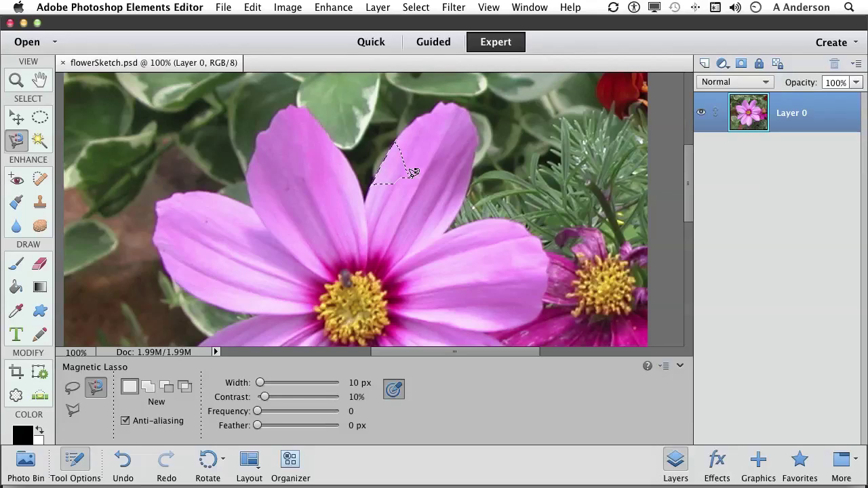
{"action": "key", "text": "super+d"}
- Raise Frequency to 100, trace the petal edge with dense anchors, then delete the trace
{"action": "left_click_drag", "start_coordinate": [258, 412], "coordinate": [350, 418]}
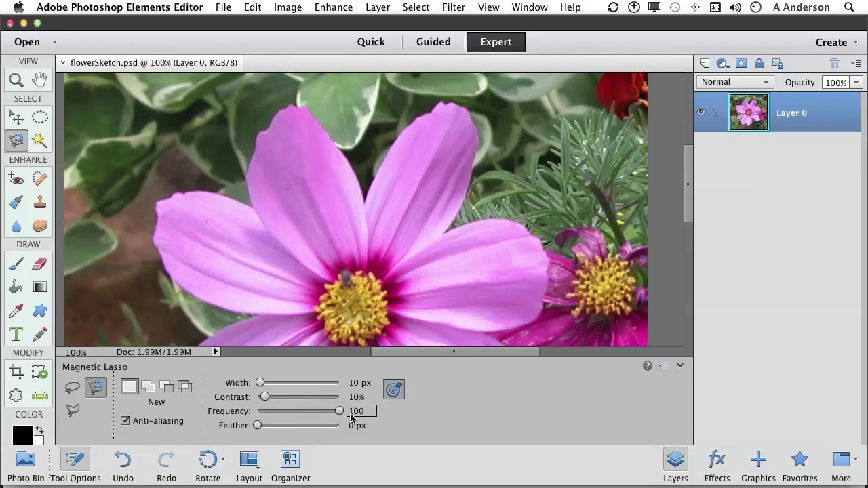
{"action": "left_click", "coordinate": [367, 194]}
{"action": "key", "text": "BackSpace"}
{"action": "key", "text": "BackSpace"}
{"action": "key", "text": "BackSpace"}
{"action": "key", "text": "BackSpace"}
{"action": "key", "text": "BackSpace"}
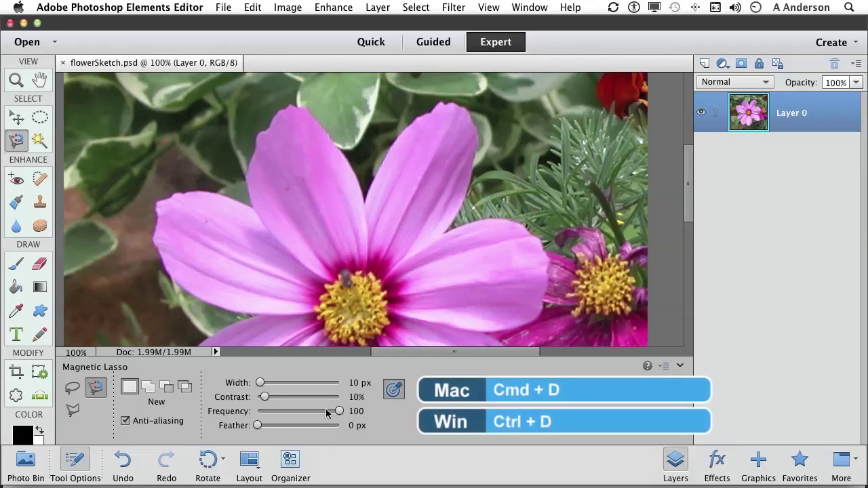
- Lower the Frequency, zoom out to 50%, and trace a closed outline around the whole pink cosmos
{"action": "left_click_drag", "start_coordinate": [339, 412], "coordinate": [305, 416]}
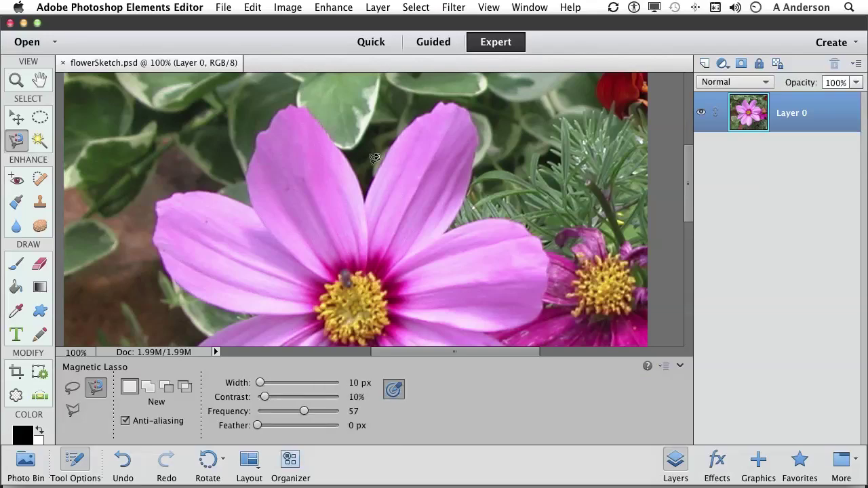
{"action": "key", "text": "super+minus"}
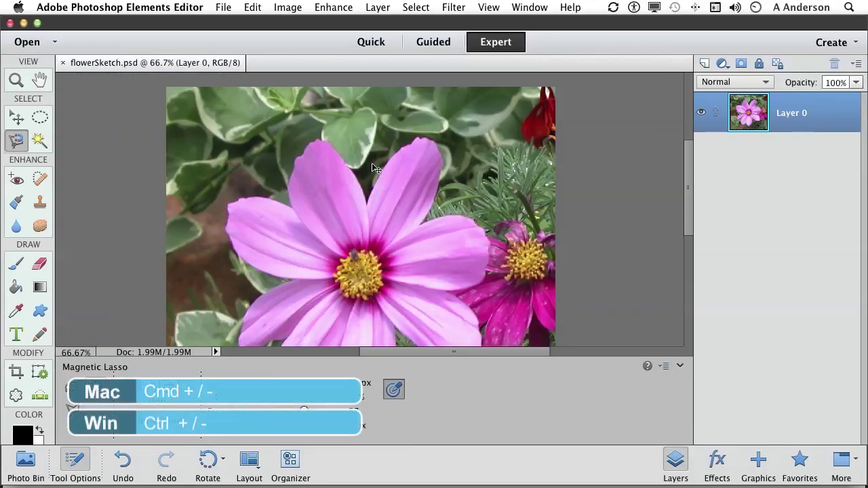
{"action": "scroll", "coordinate": [375, 158], "scroll_direction": "down", "scroll_amount": 3}
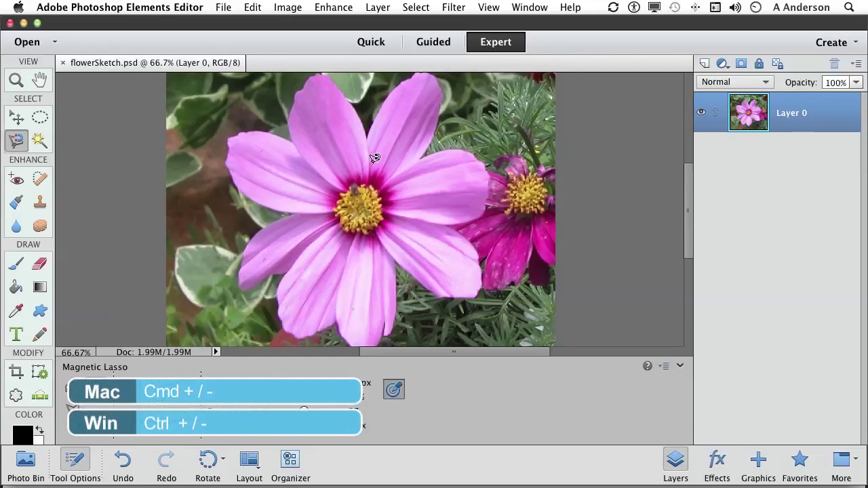
{"action": "key", "text": "super+minus"}
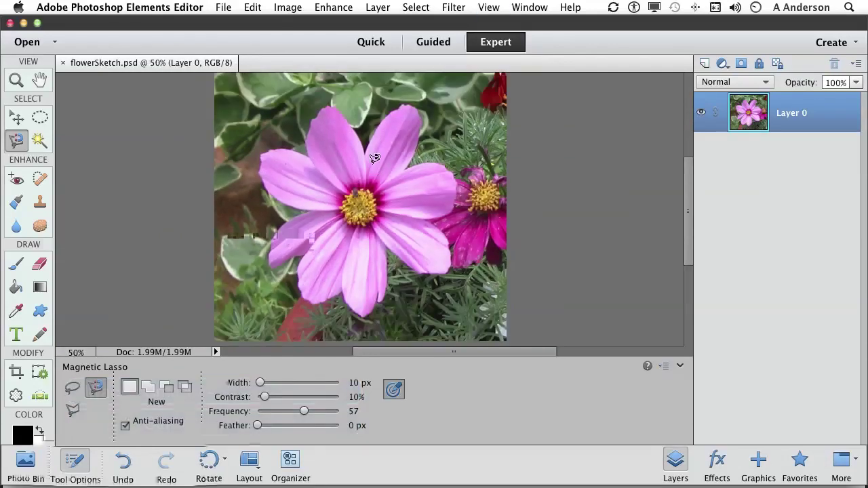
{"action": "left_click", "coordinate": [282, 147]}
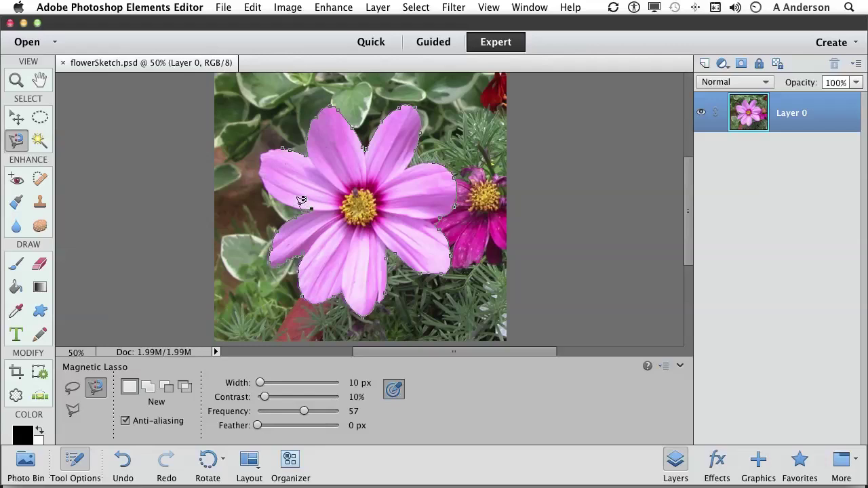
{"action": "left_click", "coordinate": [284, 144]}
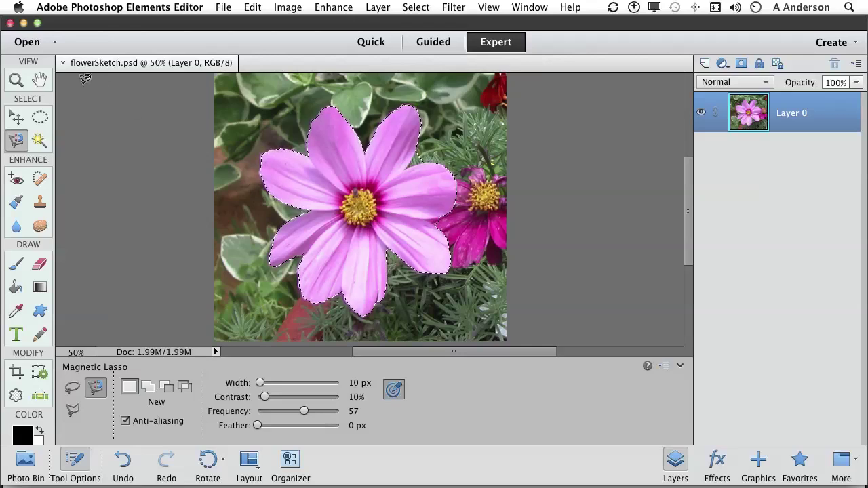
- Zoom in to 200% on the right petal edge beside the magenta flower
{"action": "left_click", "coordinate": [17, 80]}
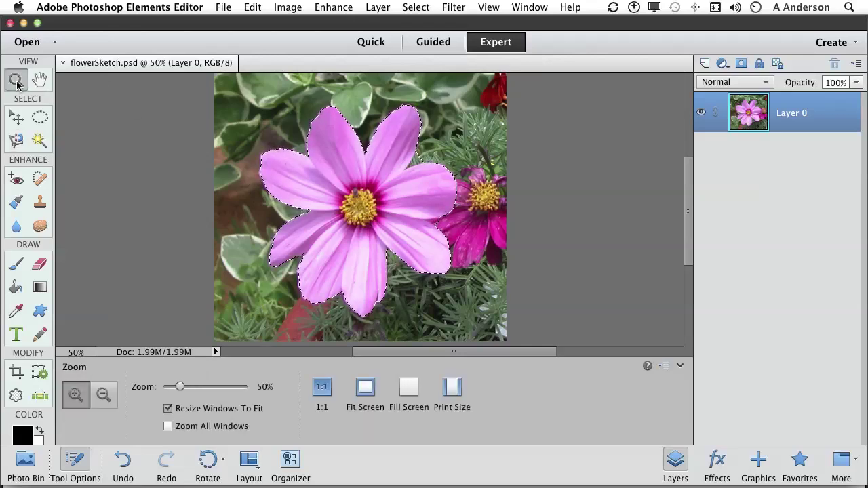
{"action": "left_click", "coordinate": [422, 185]}
{"action": "left_click", "coordinate": [422, 197]}
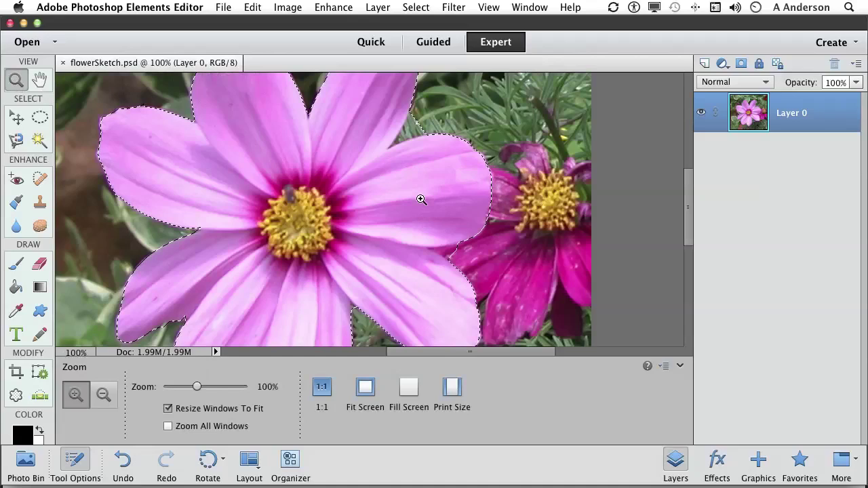
{"action": "left_click", "coordinate": [421, 198]}
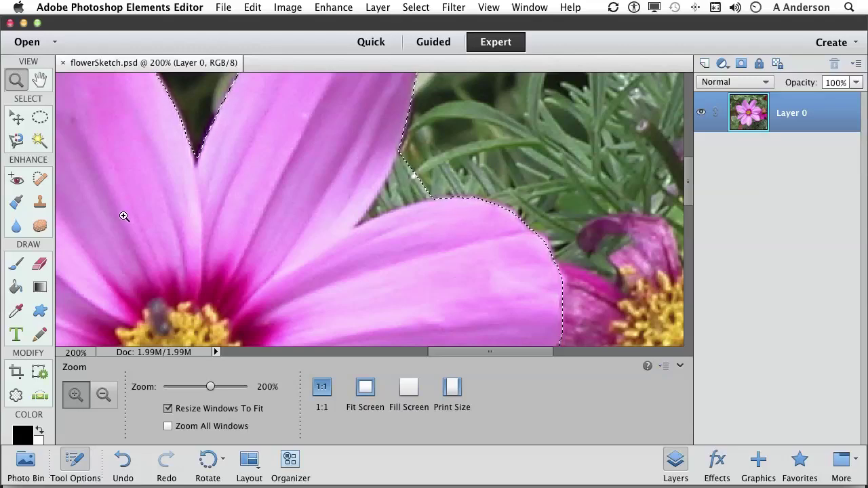
- With the plain Lasso, subtract the petal-notch background and the neighbouring magenta flower from the selection
{"action": "left_click", "coordinate": [17, 140]}
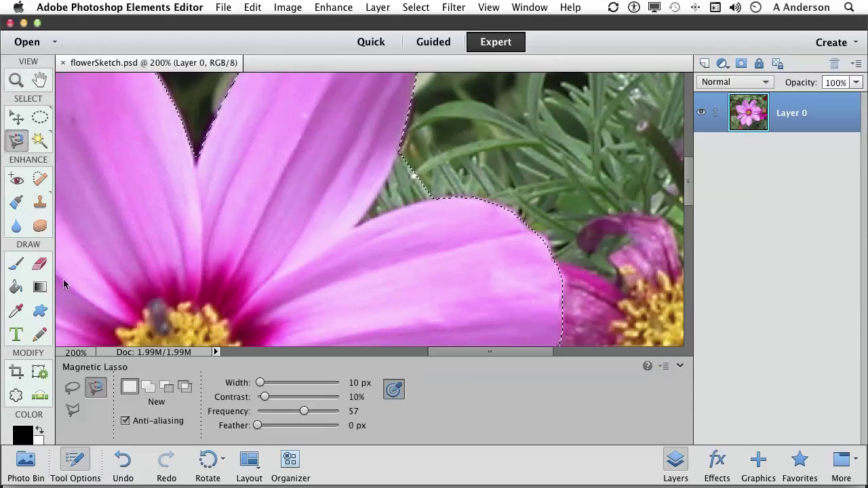
{"action": "left_click", "coordinate": [72, 387]}
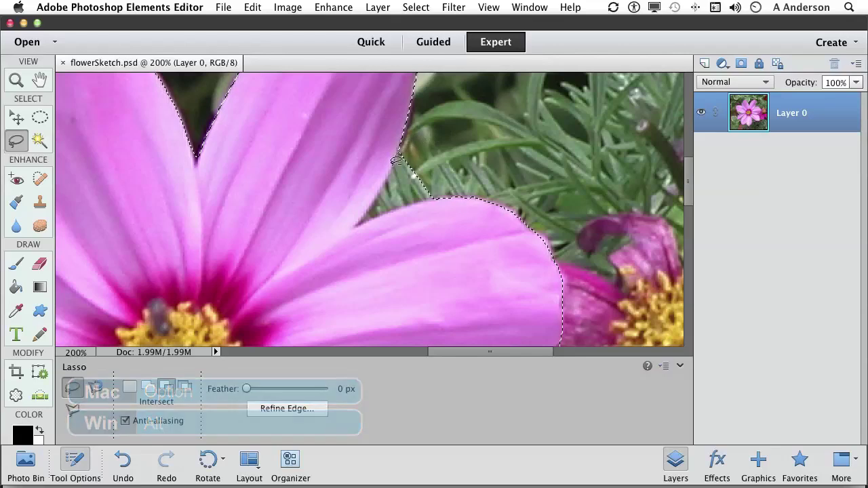
{"action": "key", "text": "super+z"}
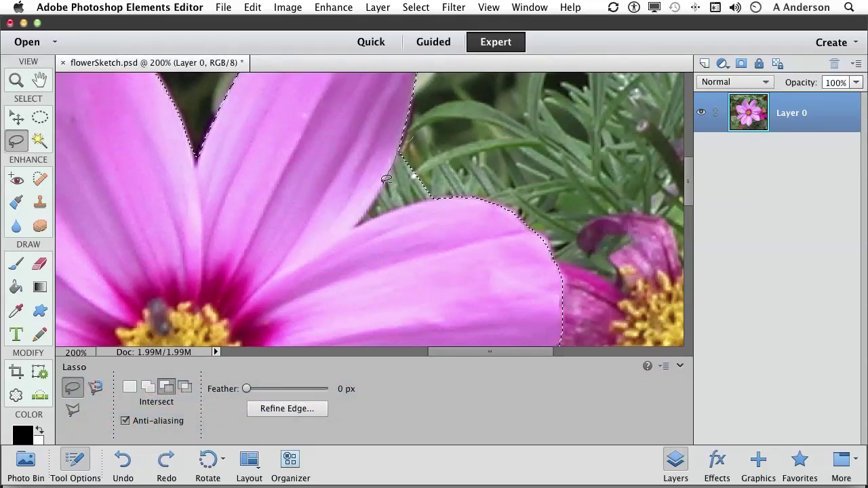
{"action": "mouse_move", "coordinate": [381, 188]}
{"action": "left_mouse_down"}
{"action": "mouse_move", "coordinate": [352, 227]}
{"action": "mouse_move", "coordinate": [458, 182]}
{"action": "mouse_move", "coordinate": [460, 141]}
{"action": "mouse_move", "coordinate": [440, 127]}
{"action": "left_mouse_up"}
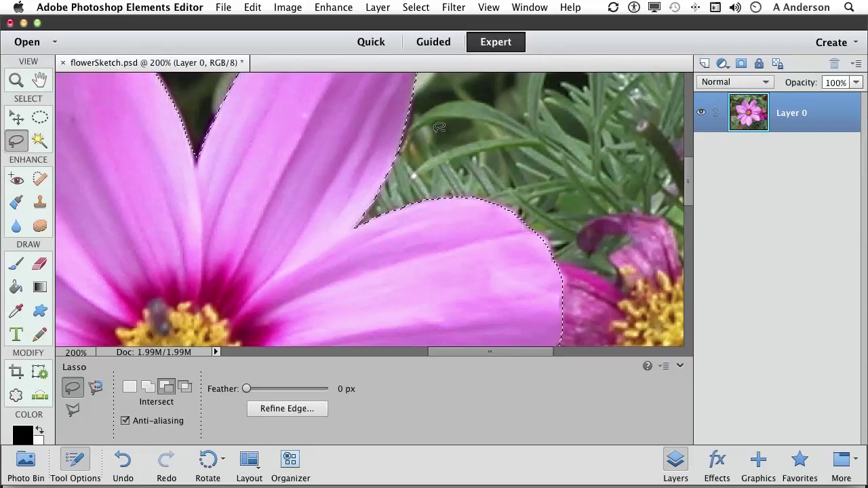
{"action": "scroll", "coordinate": [440, 127], "scroll_direction": "down", "scroll_amount": 4}
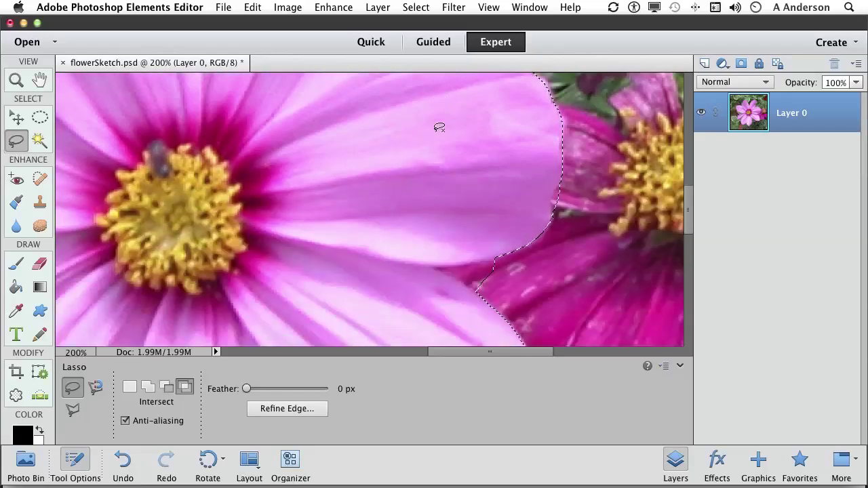
{"action": "scroll", "coordinate": [440, 127], "scroll_direction": "down", "scroll_amount": 1}
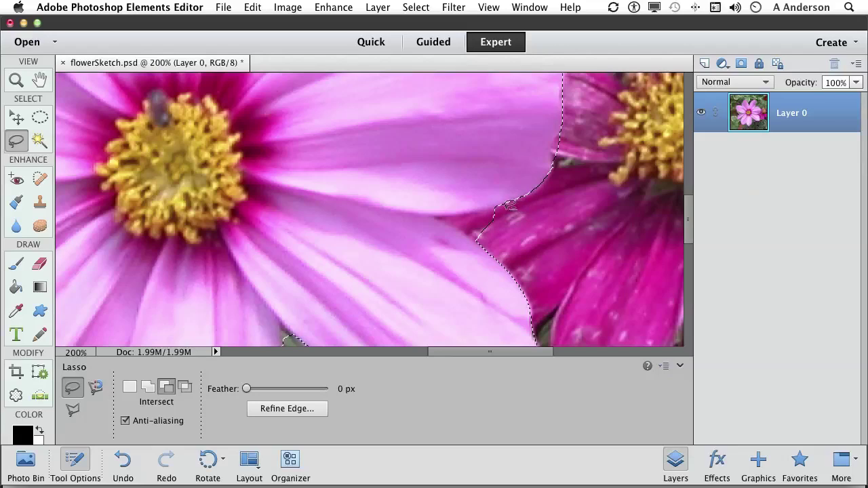
{"action": "mouse_move", "coordinate": [509, 205]}
{"action": "left_mouse_down"}
{"action": "mouse_move", "coordinate": [436, 216]}
{"action": "mouse_move", "coordinate": [498, 251]}
{"action": "mouse_move", "coordinate": [530, 250]}
{"action": "mouse_move", "coordinate": [545, 214]}
{"action": "left_mouse_up"}
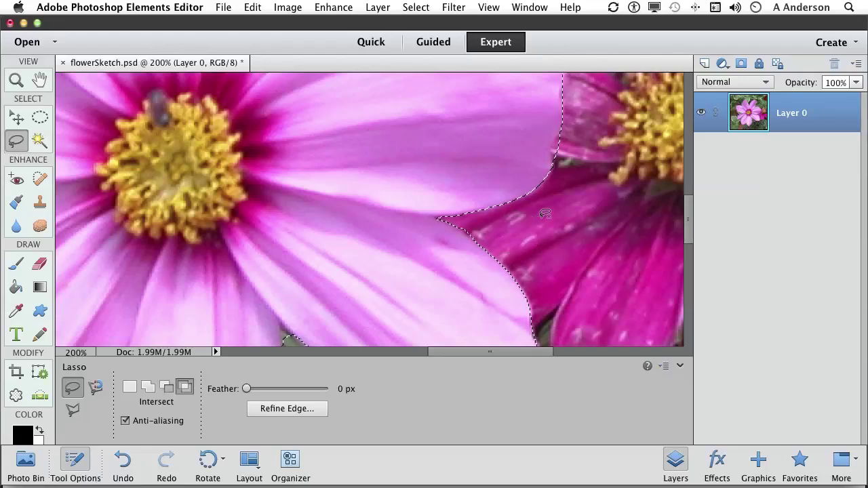
- Zoom out to 50% to review the trimmed selection around the whole flower
{"action": "key", "text": "super+minus"}
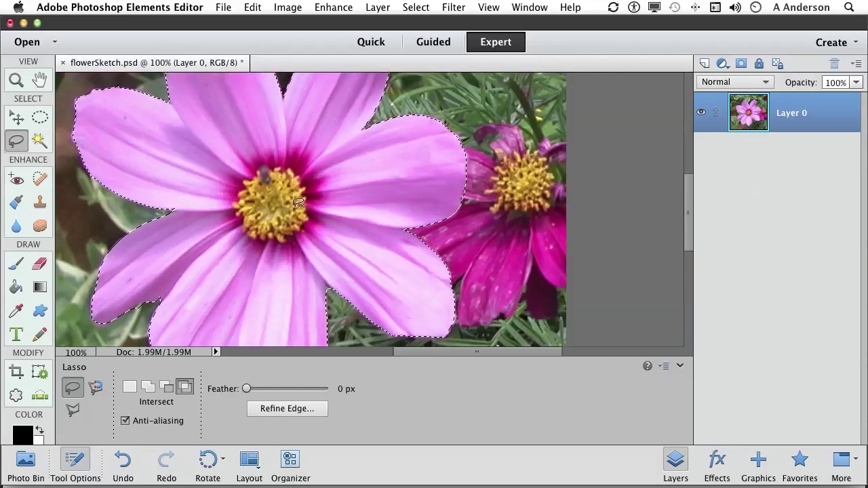
{"action": "scroll", "coordinate": [298, 202], "scroll_direction": "up", "scroll_amount": 5}
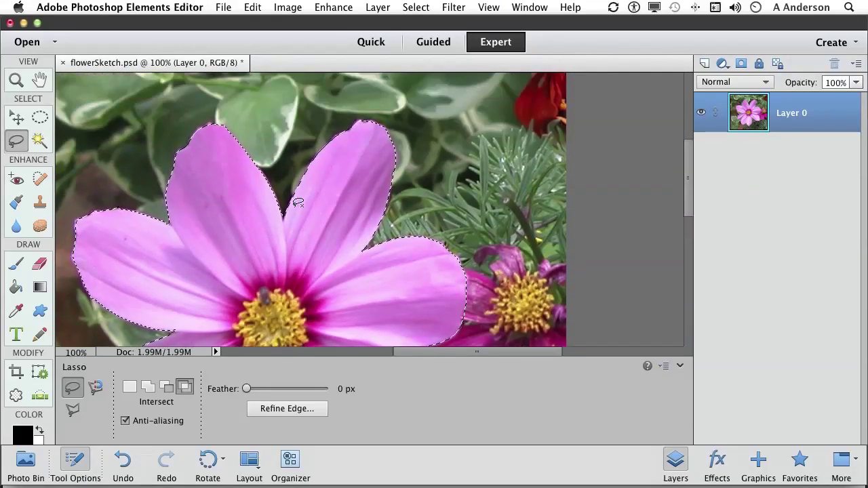
{"action": "key", "text": "super+minus"}
{"action": "key", "text": "super+minus"}
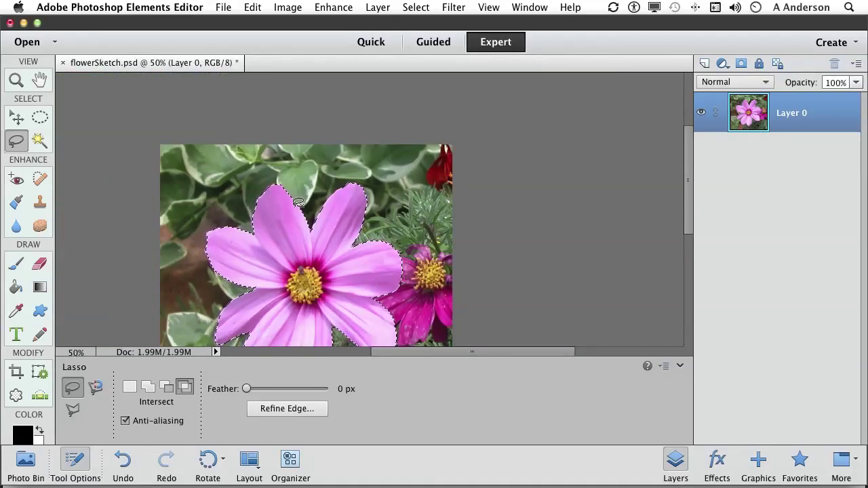
{"action": "scroll", "coordinate": [299, 202], "scroll_direction": "down", "scroll_amount": 4}
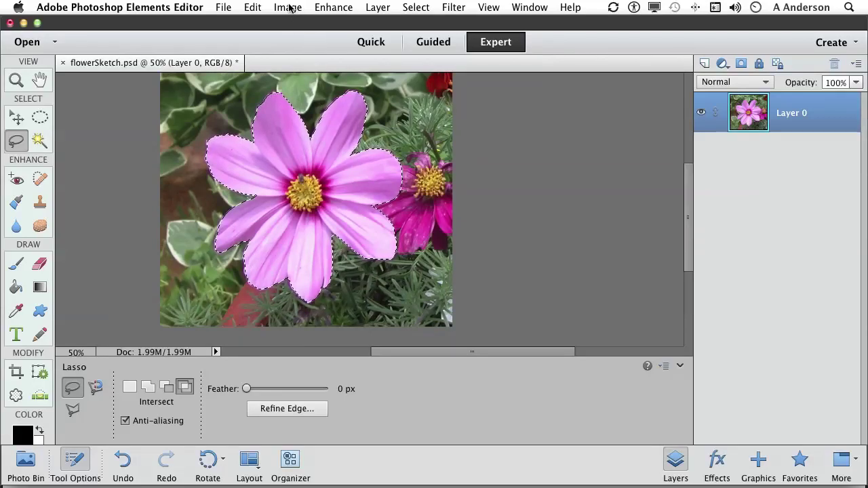
- Apply Hue/Saturation with Hue at -35 so the selected cosmos previews lavender-purple
{"action": "left_click", "coordinate": [333, 9]}
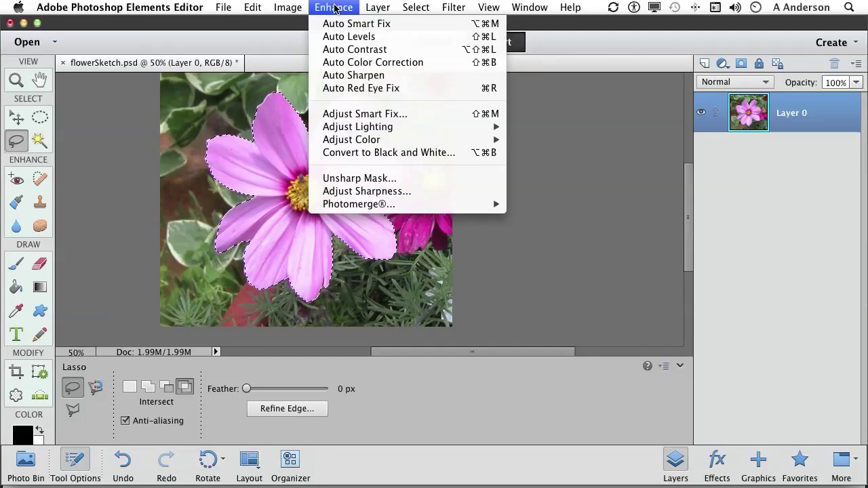
{"action": "mouse_move", "coordinate": [340, 145]}
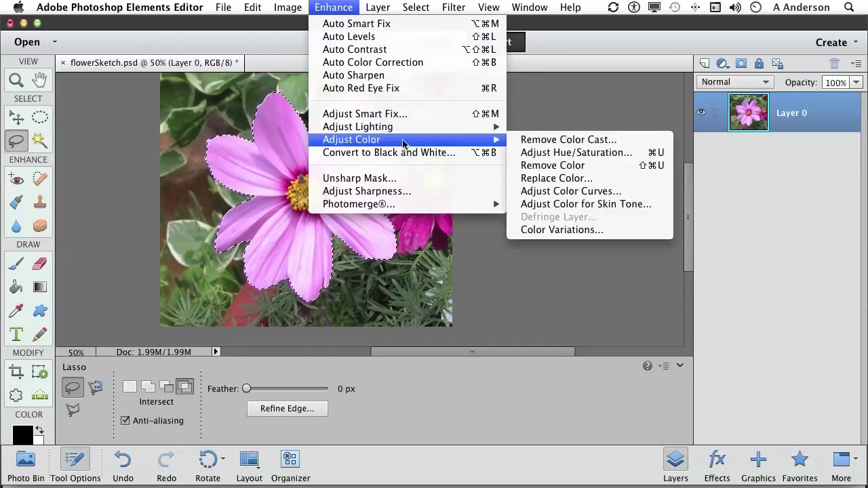
{"action": "left_click", "coordinate": [524, 158]}
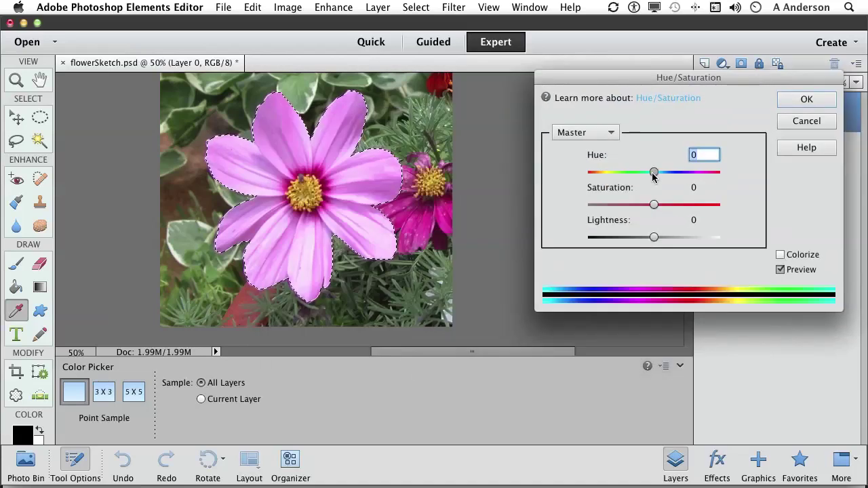
{"action": "left_click_drag", "start_coordinate": [654, 173], "coordinate": [632, 178]}
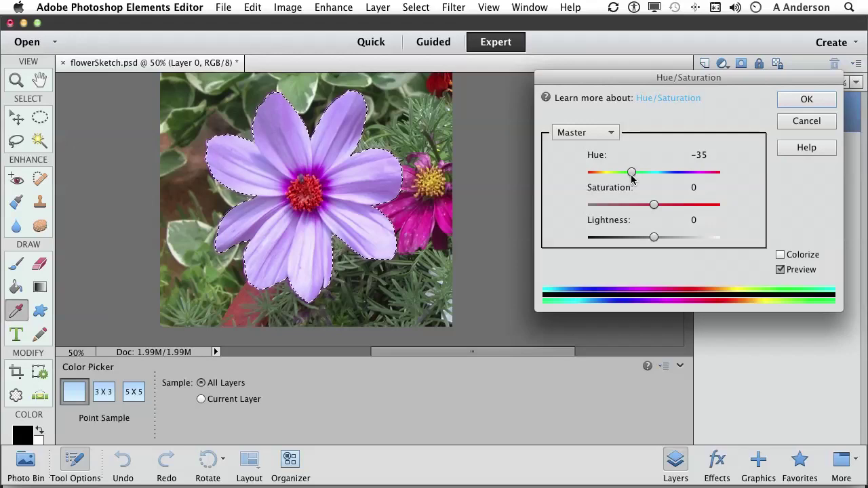
- Cancel the -35 hue change, deselect the flower, and close flowerSketch.psd without saving
{"action": "left_click", "coordinate": [806, 120]}
{"action": "key", "text": "l"}
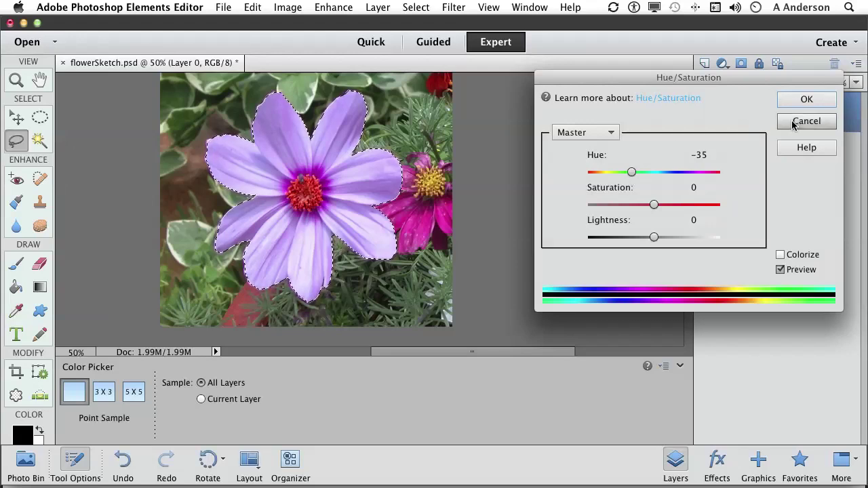
{"action": "left_click", "coordinate": [225, 10]}
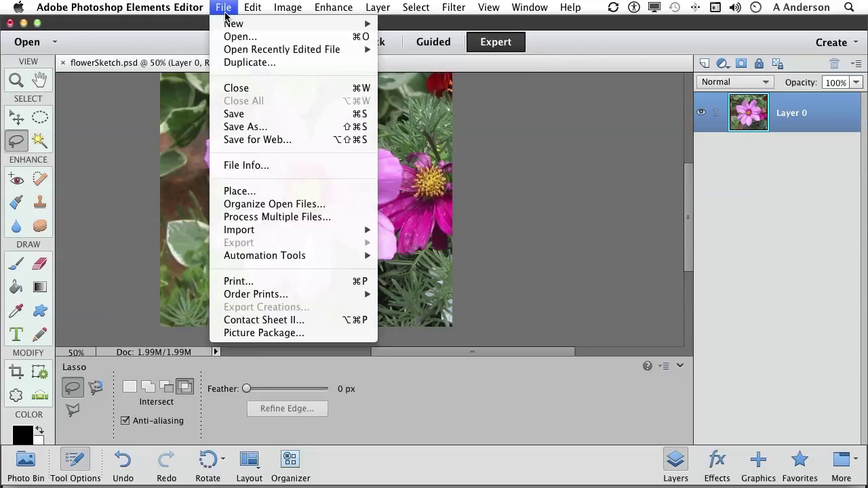
{"action": "left_click", "coordinate": [227, 89]}
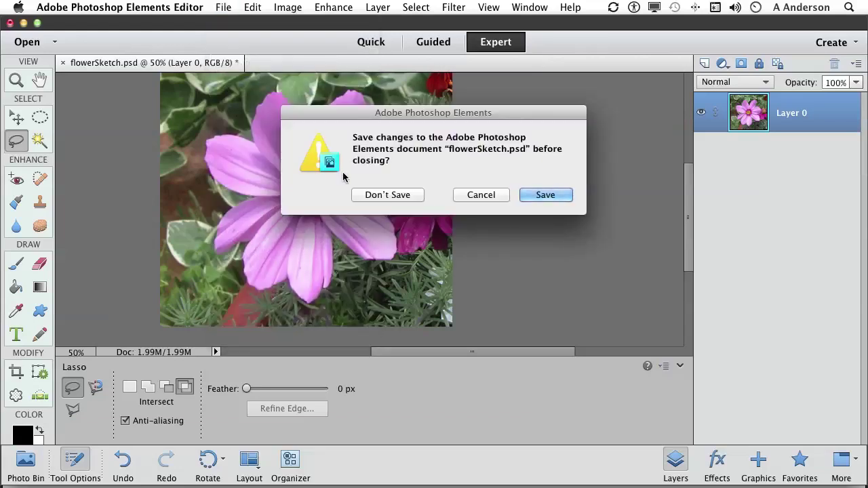
{"action": "left_click", "coordinate": [386, 195]}
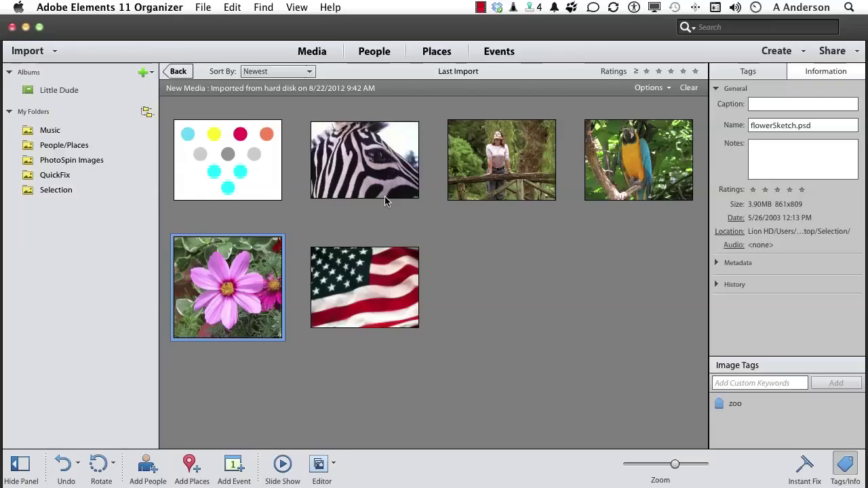